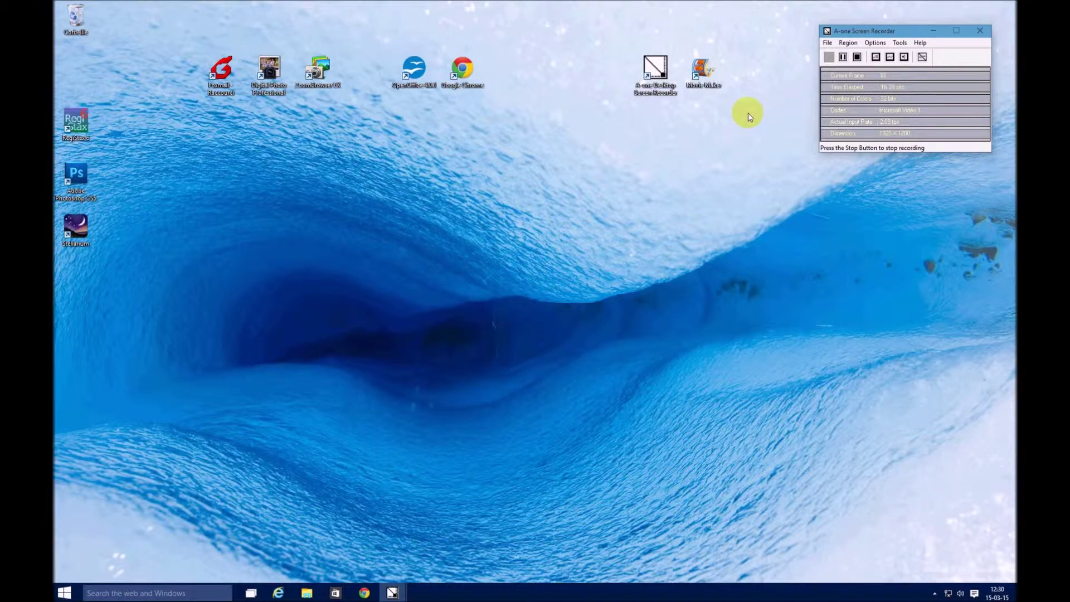
Step: Open Movie Maker and check its version information in the program options
double_click(705, 71)
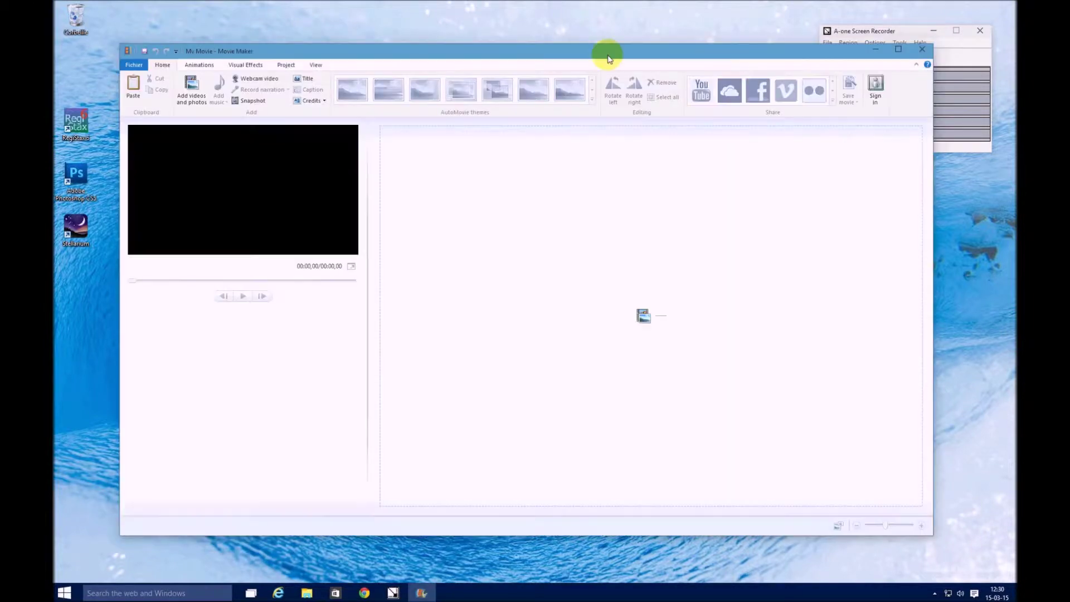
mouse_move(609, 58)
left_mouse_down()
mouse_move(578, 86)
mouse_move(618, 85)
mouse_move(590, 91)
mouse_move(592, 69)
left_mouse_up()
left_click(144, 88)
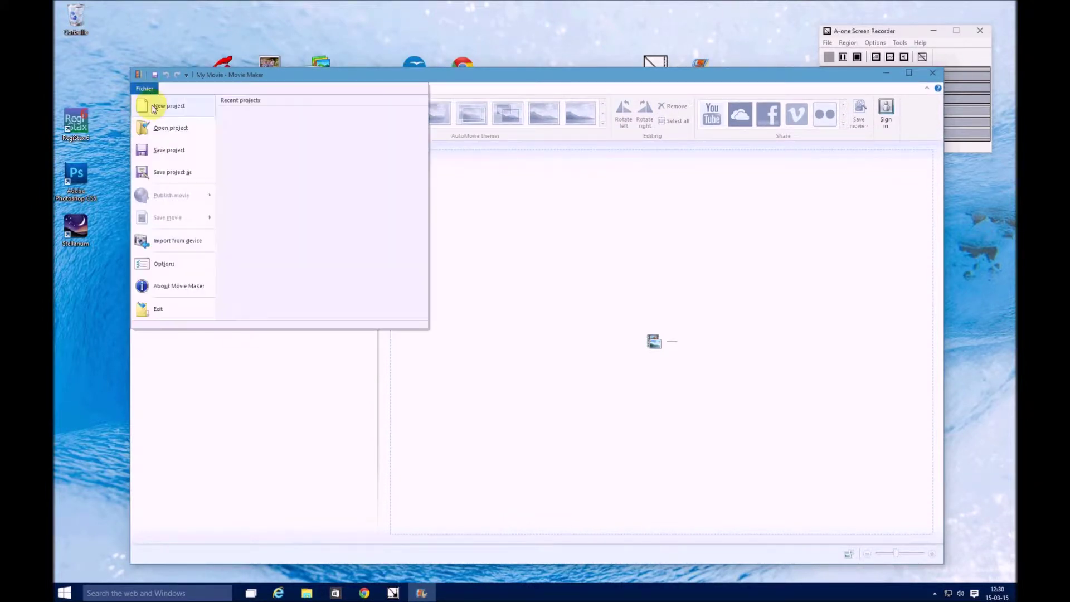
left_click(165, 266)
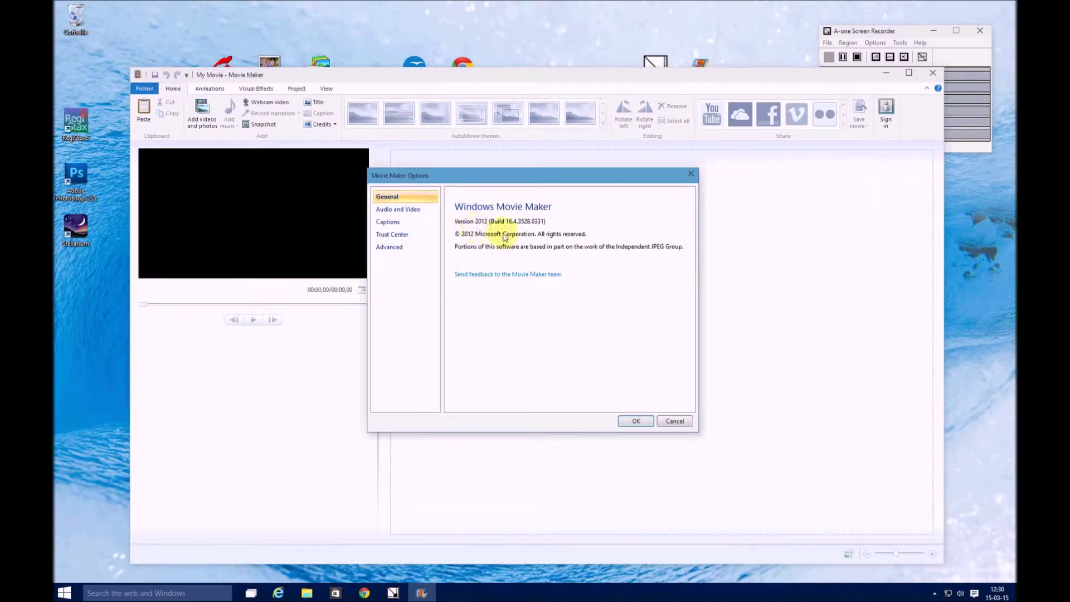
left_click(692, 175)
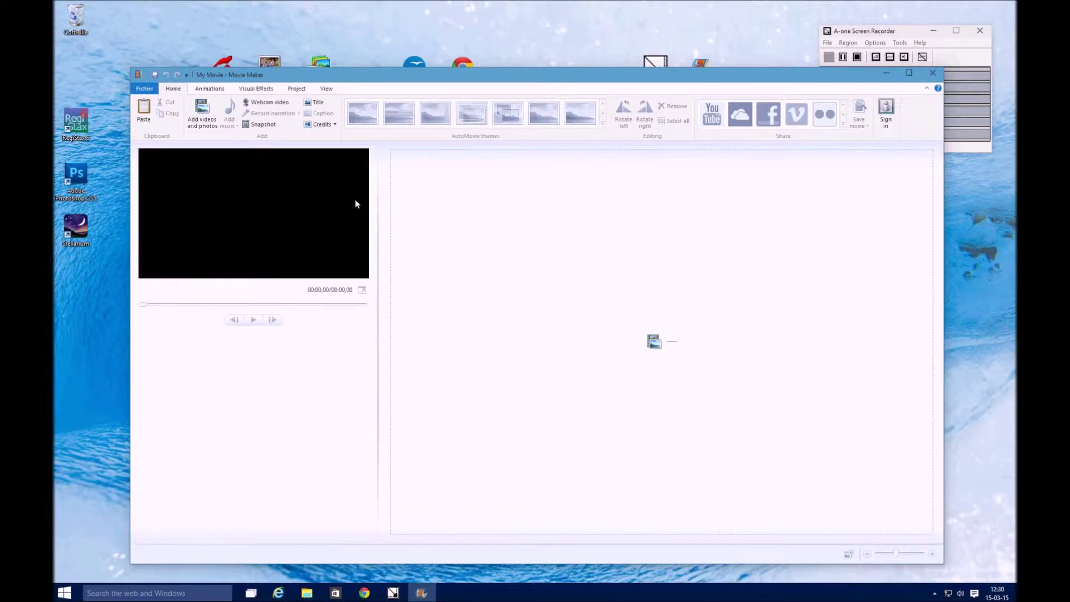
Step: Import the video 1532015_1229_55.avi from the A-one Desktop Screen Recorder folder in Program Files (x86) on drive C
left_click(202, 116)
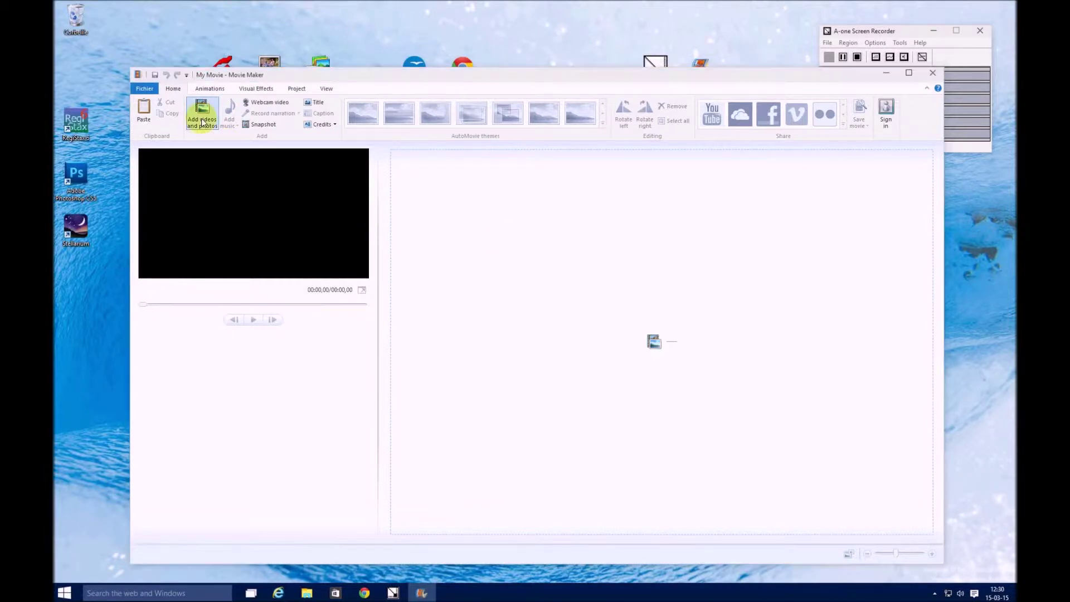
left_click_drag(208, 168, 211, 210)
left_click(182, 239)
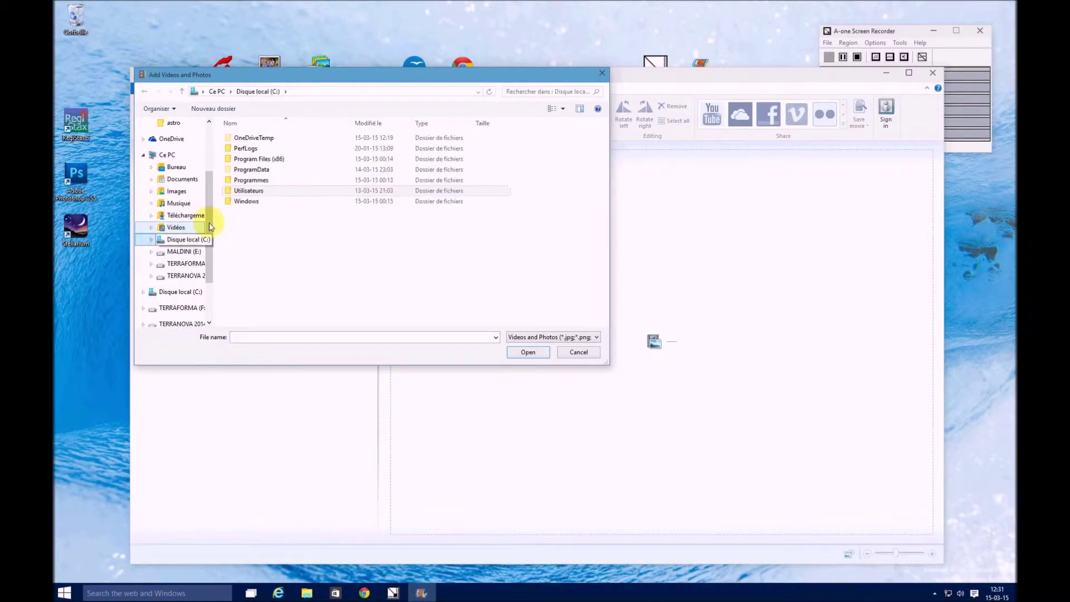
double_click(273, 160)
double_click(272, 148)
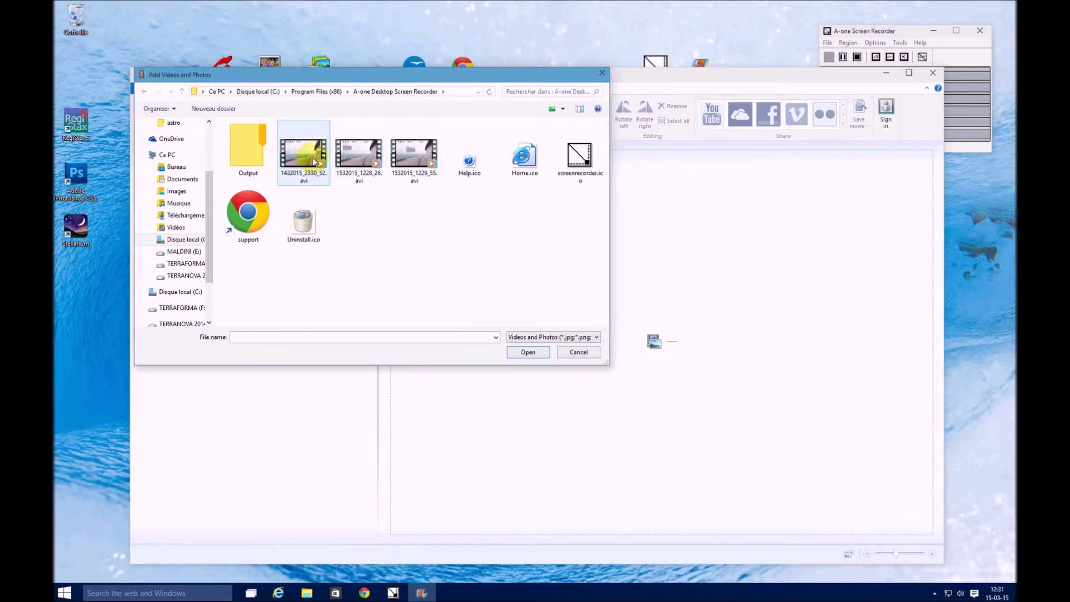
left_click(406, 161)
left_click(528, 352)
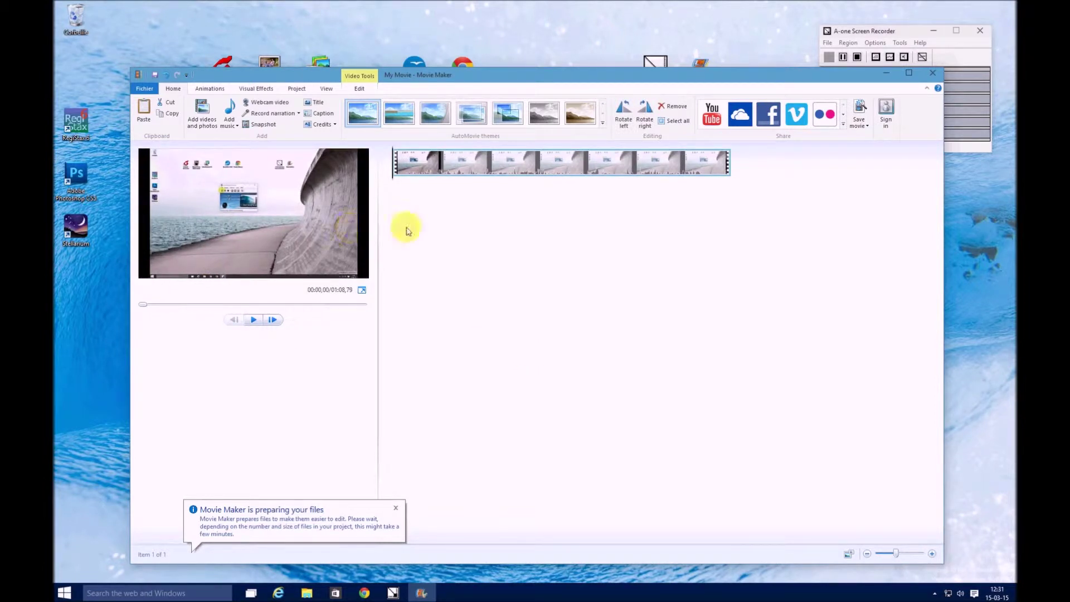
Step: Preview the imported clip, jumping to about 49 seconds and stepping back a few frames
left_click(254, 320)
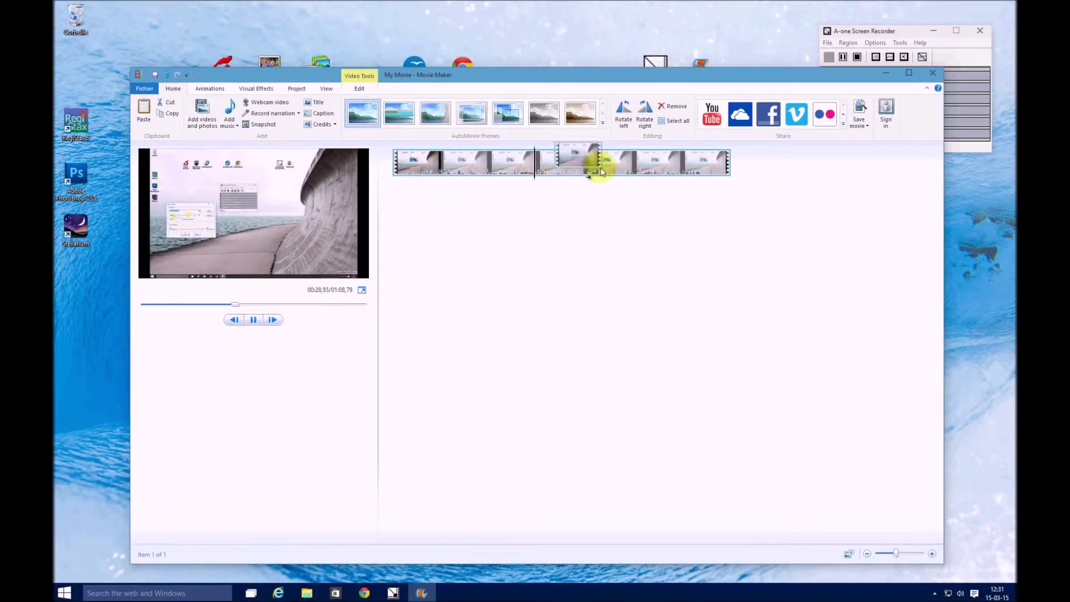
key("Home")
left_click(634, 165)
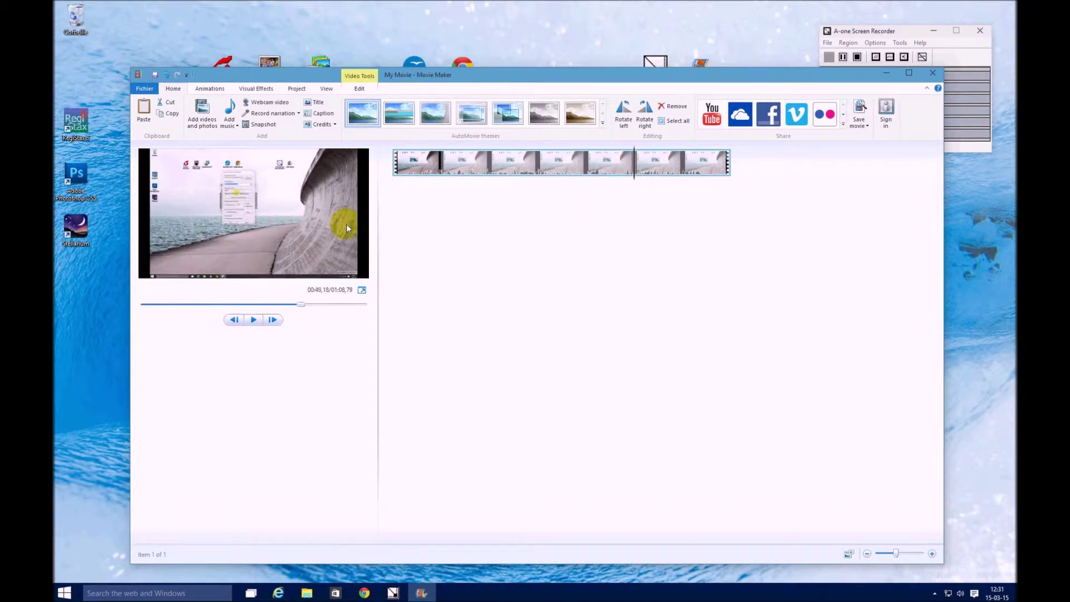
left_click(233, 320)
left_click(233, 319)
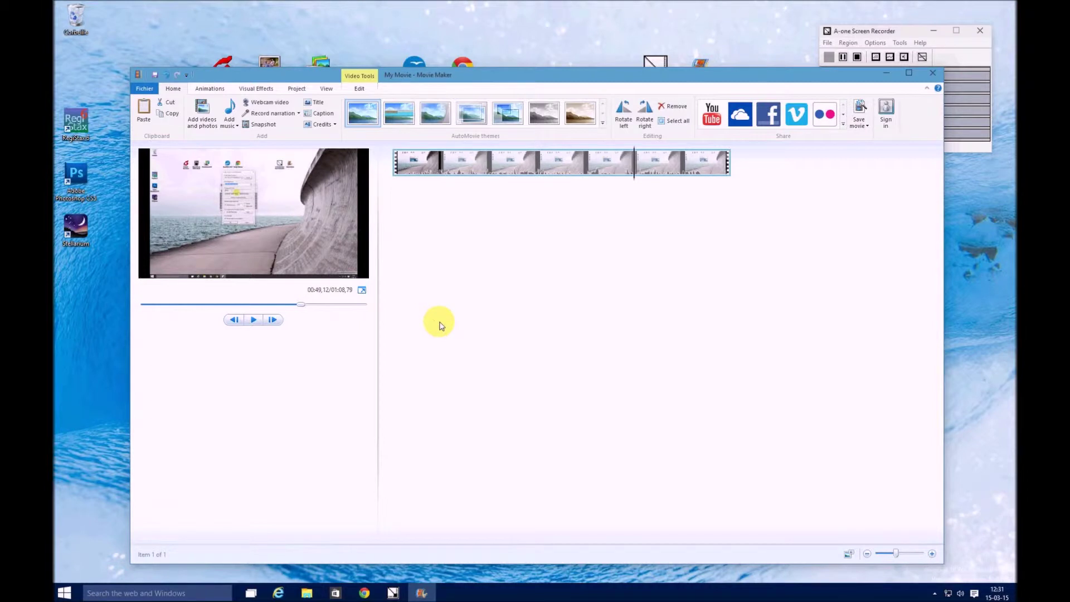
Step: Start publishing the movie to YouTube at the recommended 1920 x 1080 resolution
left_click(717, 122)
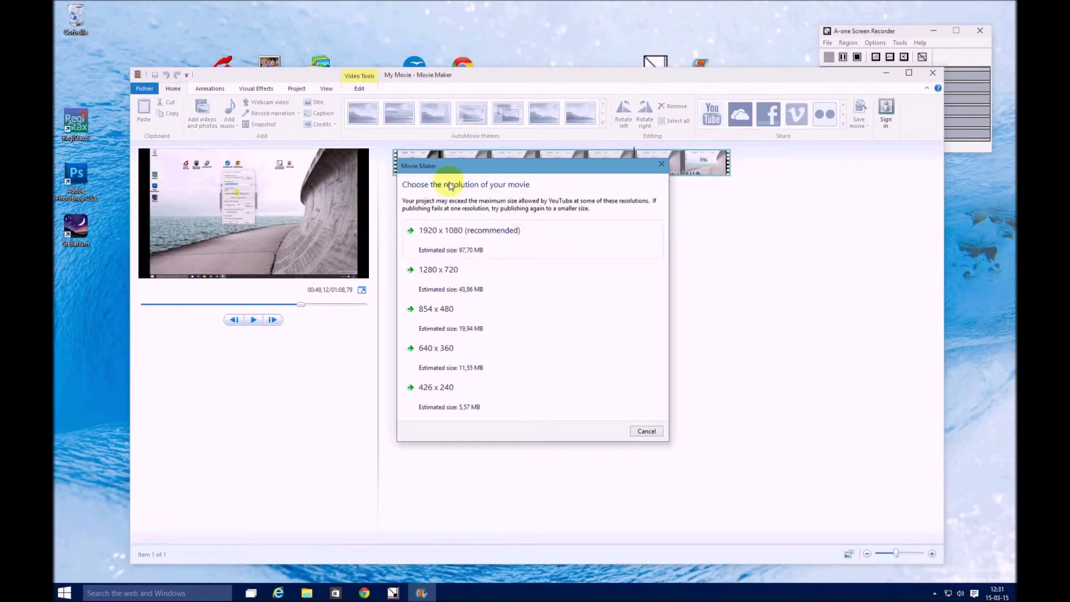
left_click_drag(452, 165, 472, 207)
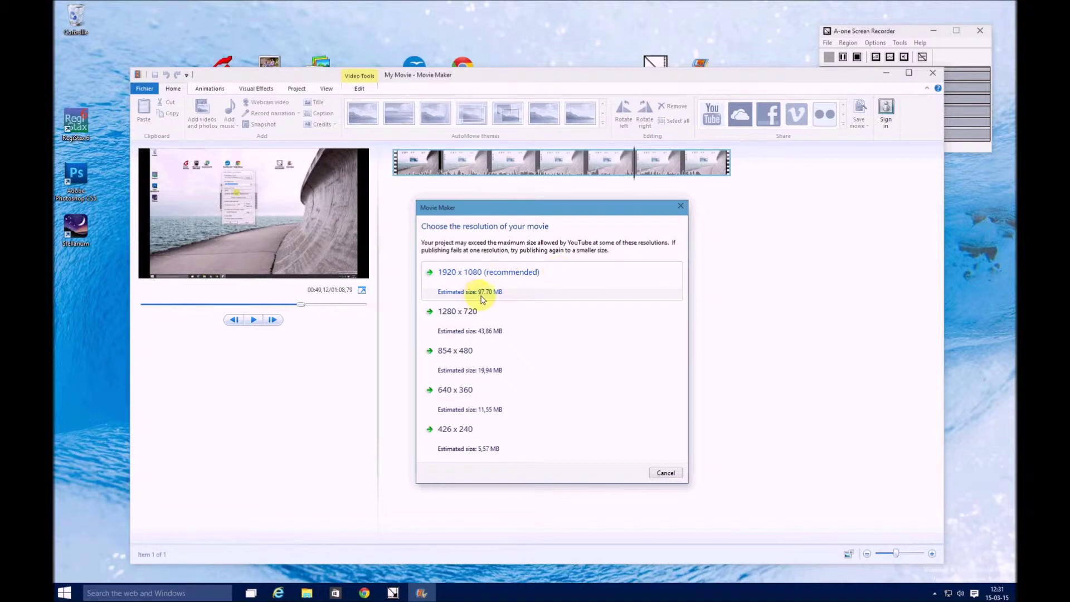
left_click(515, 286)
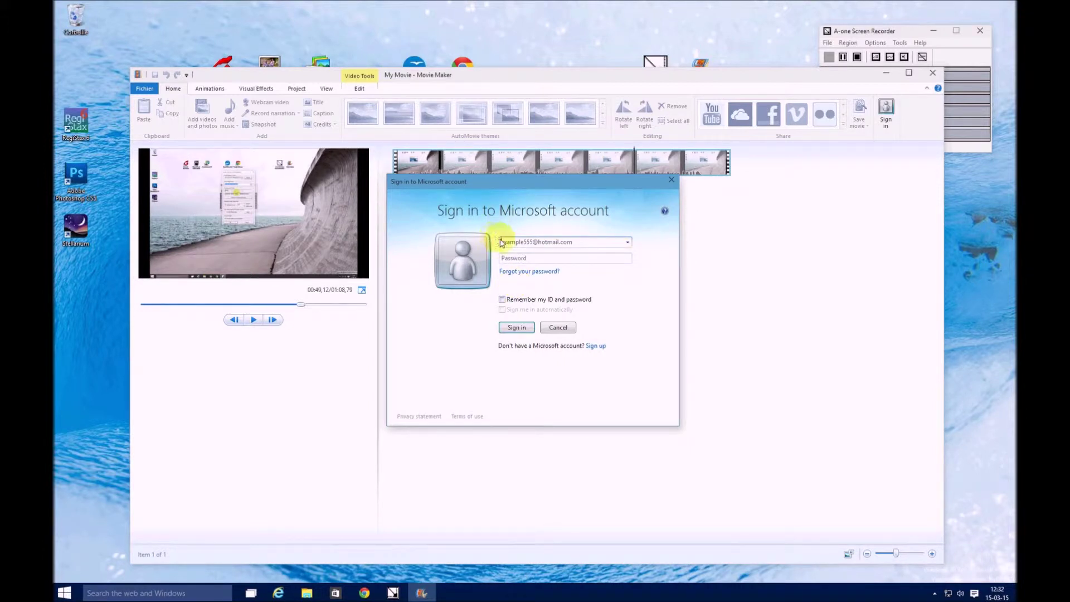
Step: Sign in to Microsoft with the remembered account and turn on automatic sign-in
left_click(628, 241)
left_click(613, 253)
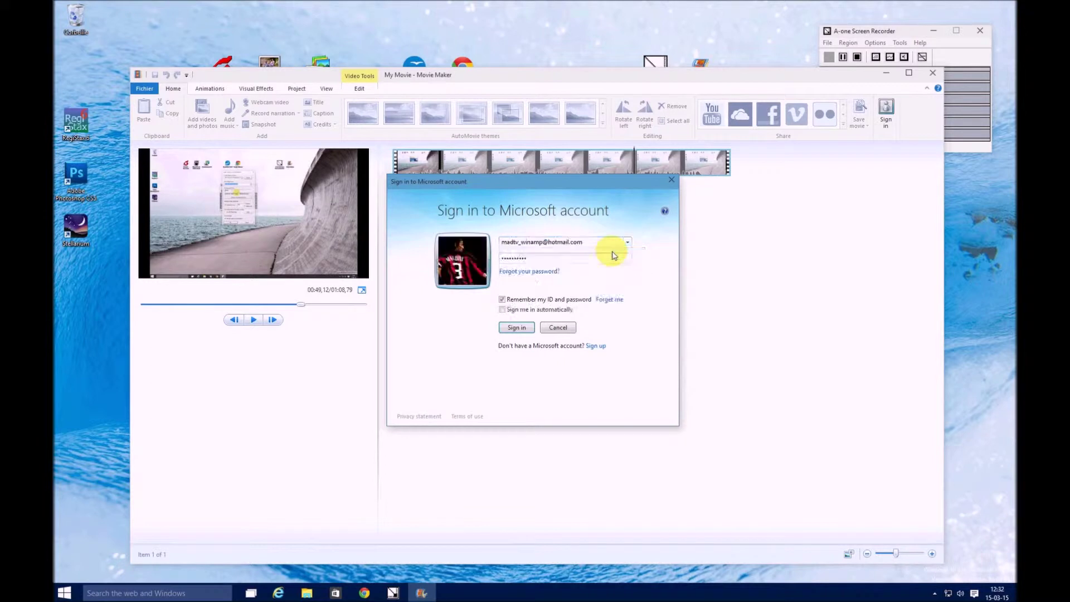
left_click(507, 311)
left_click(516, 327)
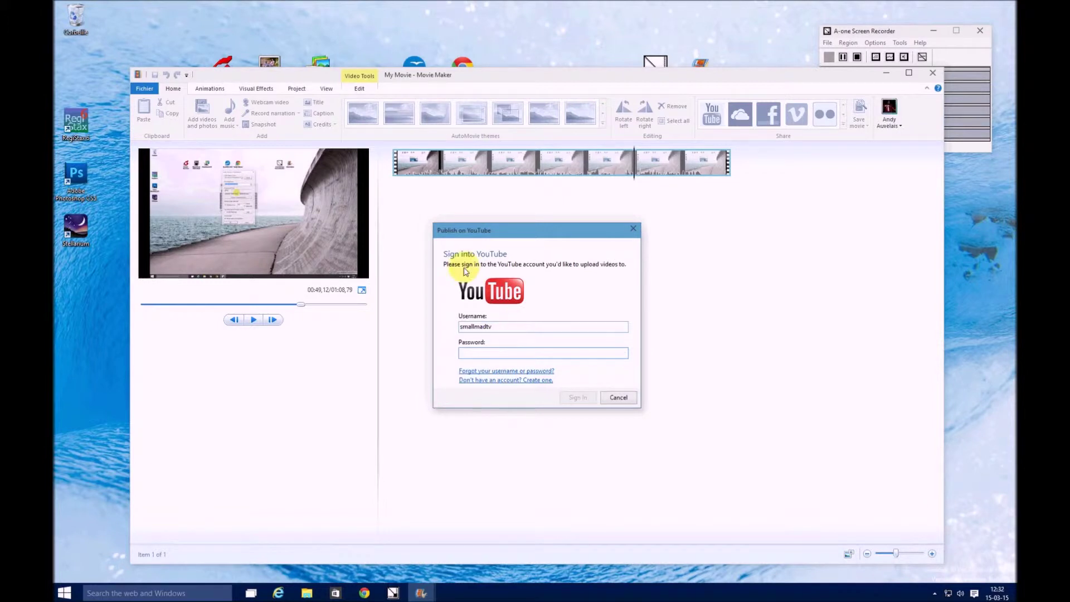
Step: Sign in to the YouTube account by entering its password, retyping it after the first attempt
left_click_drag(458, 232, 415, 209)
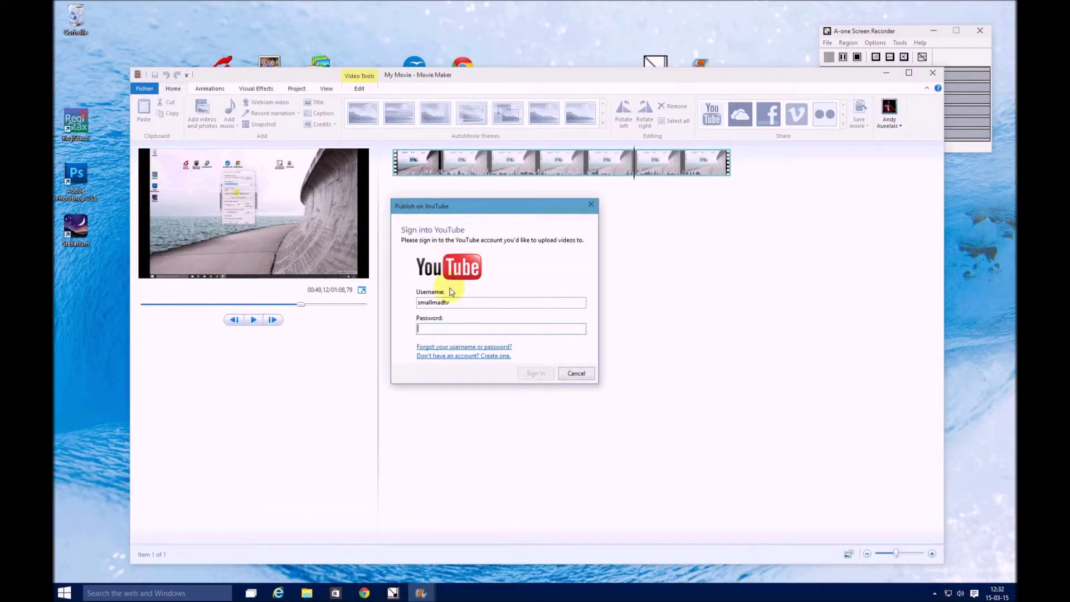
left_click(456, 330)
type("********")
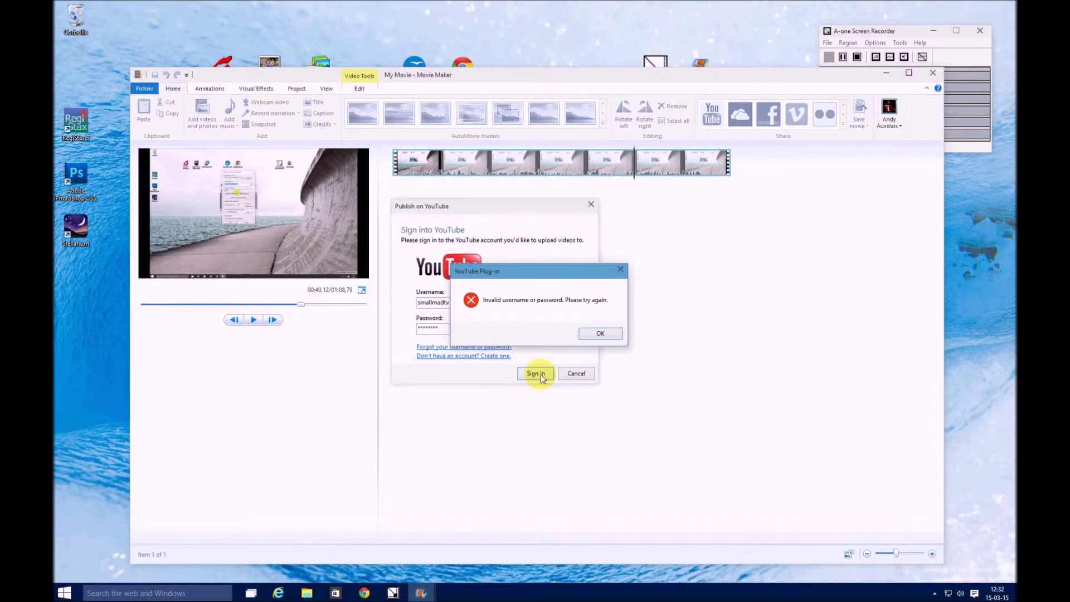
left_click(583, 336)
type("*******")
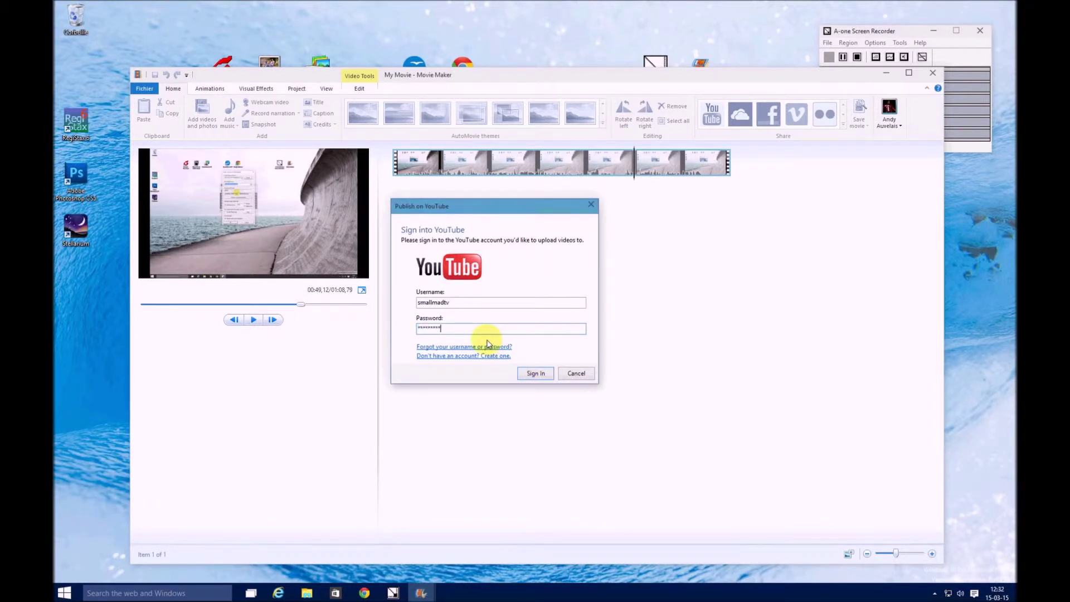
key("Return")
Step: Replace the video title with "Video Tutorial: Setup A-One desktop Screen Recoder"
left_click_drag(465, 266, 383, 267)
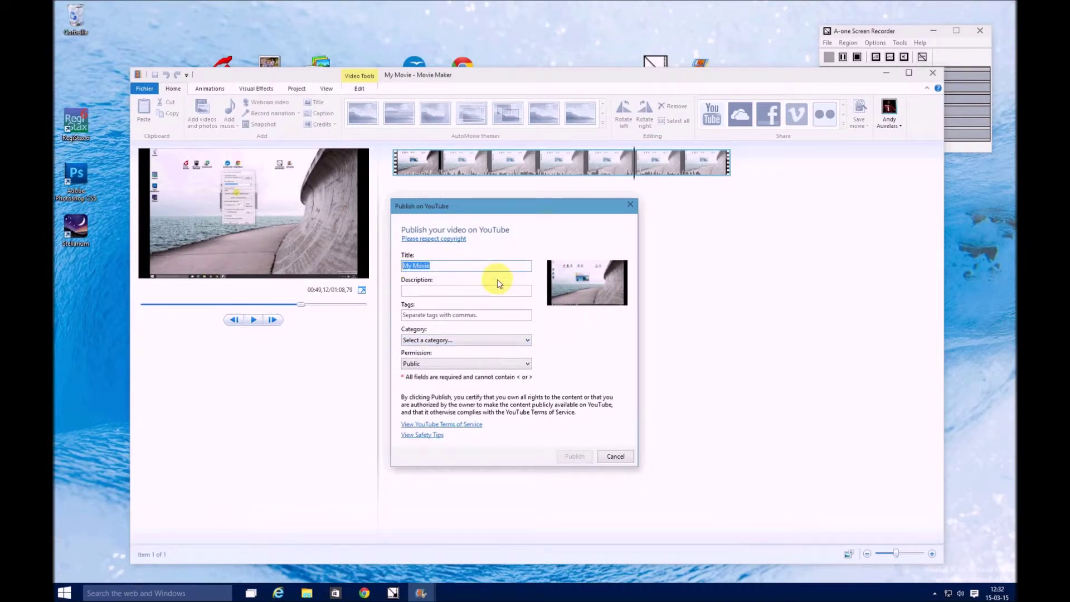
type("Video Tutorial: Setup A-One desktop Sc")
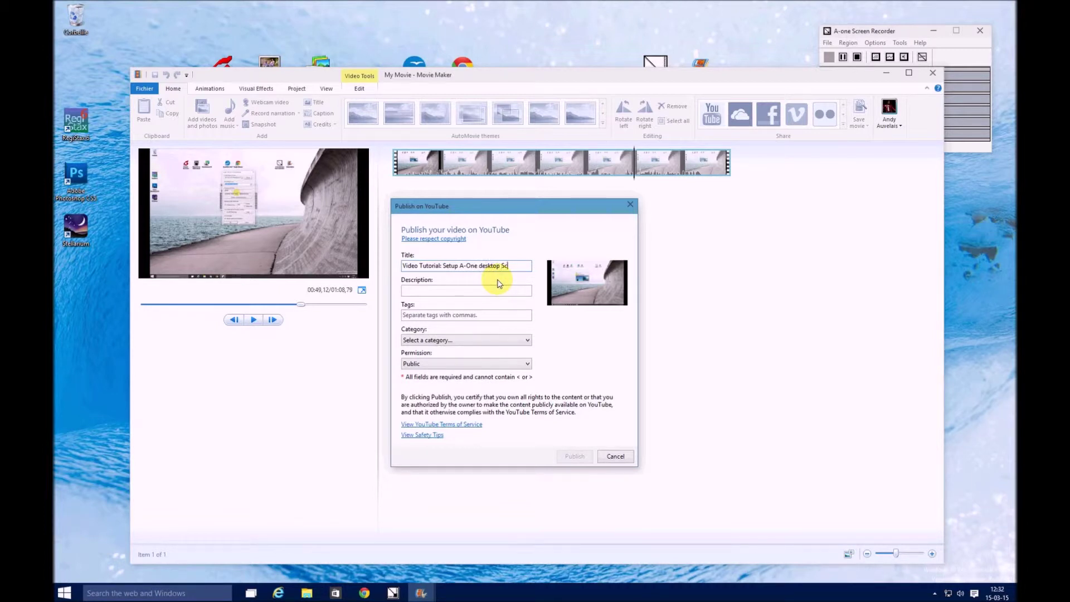
type("reen Recorer")
key("BackSpace")
key("BackSpace")
key("BackSpace")
type("der")
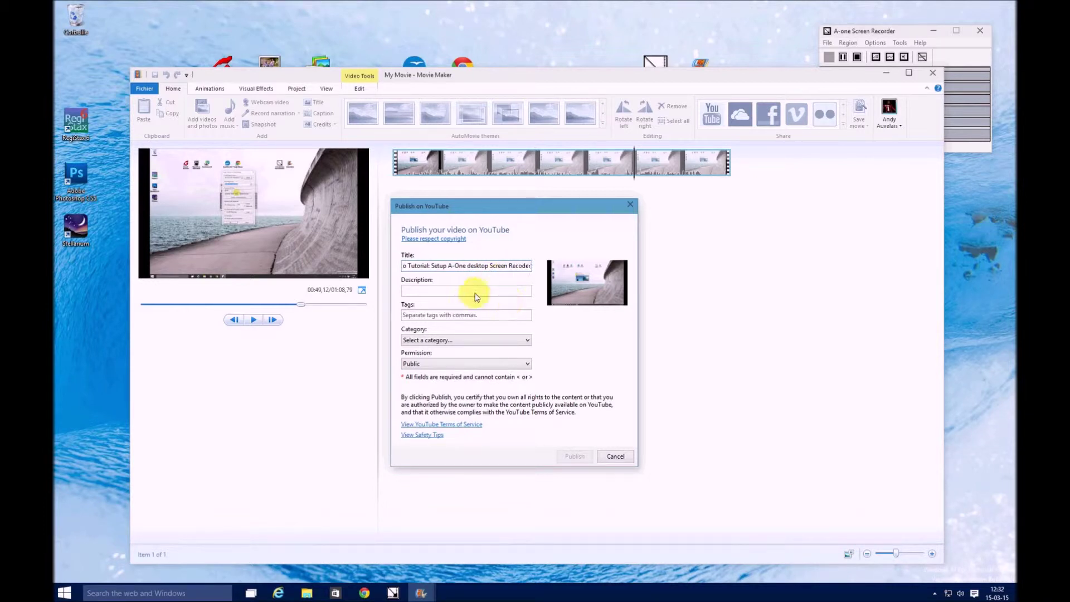
Step: Enter the description "Setup video et audio du software" and the tags "tuttorial video"
type("Setup video et audio du software")
key("Tab")
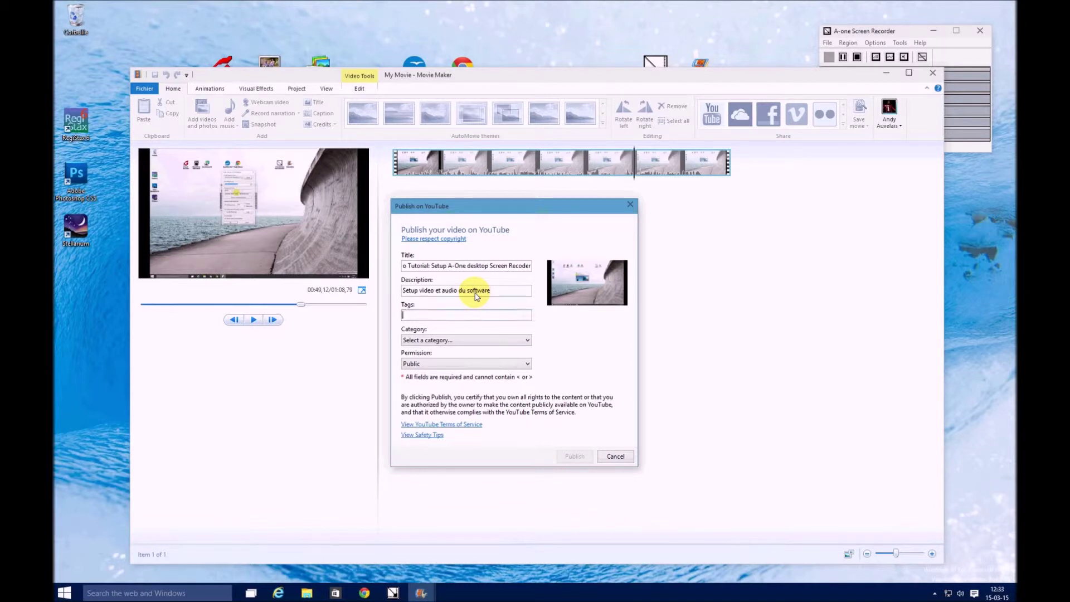
type("tuttorial")
type("video")
Step: Publish the video in the category Science et technologie with Public permission
left_click(527, 341)
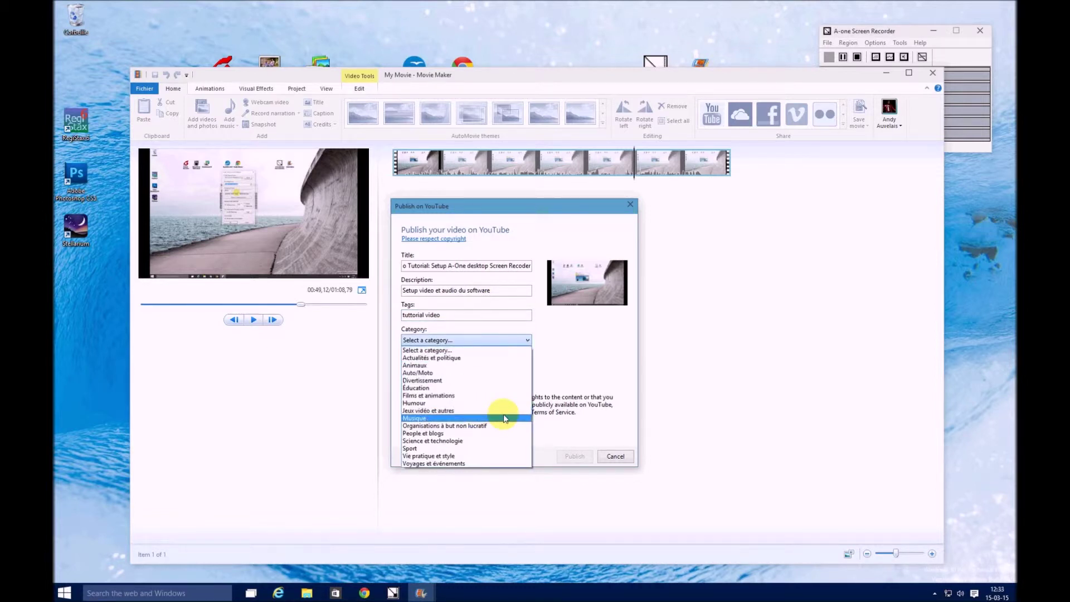
left_click(486, 441)
left_click(469, 363)
left_click(452, 371)
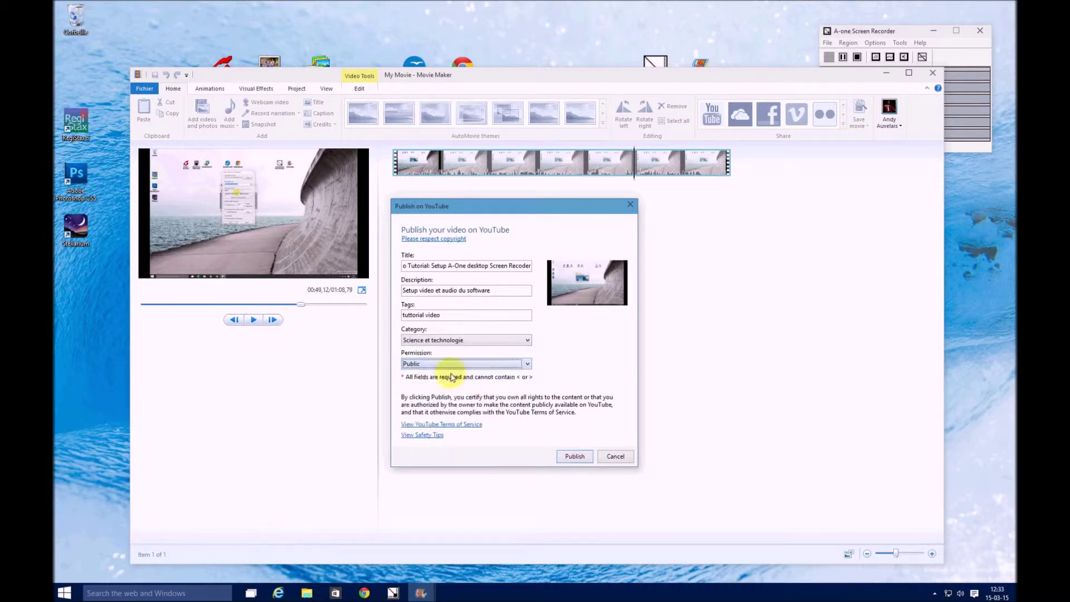
left_click(454, 364)
left_click(454, 372)
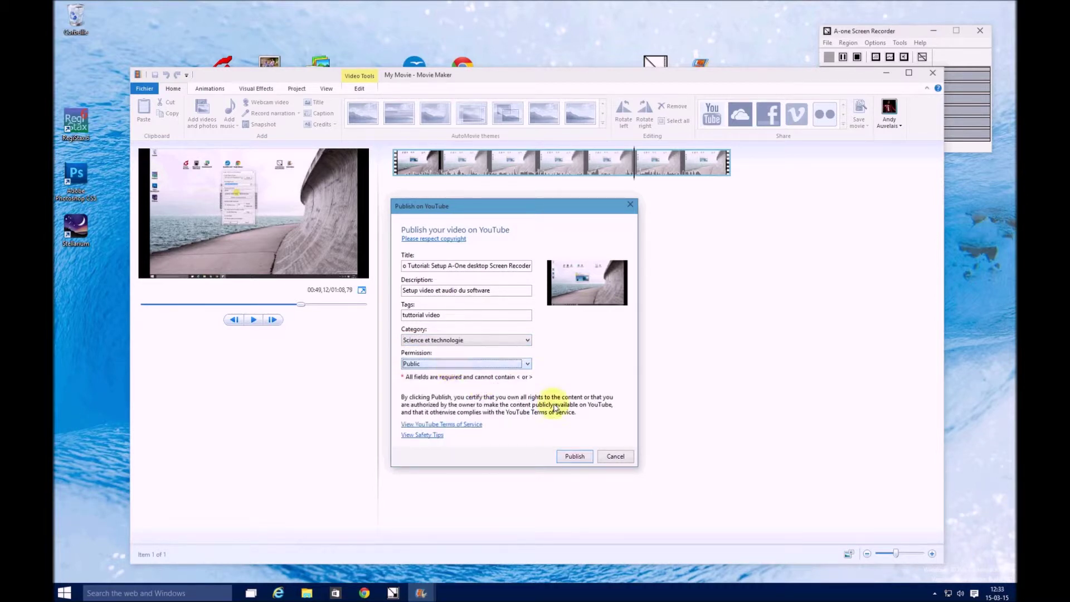
left_click(572, 453)
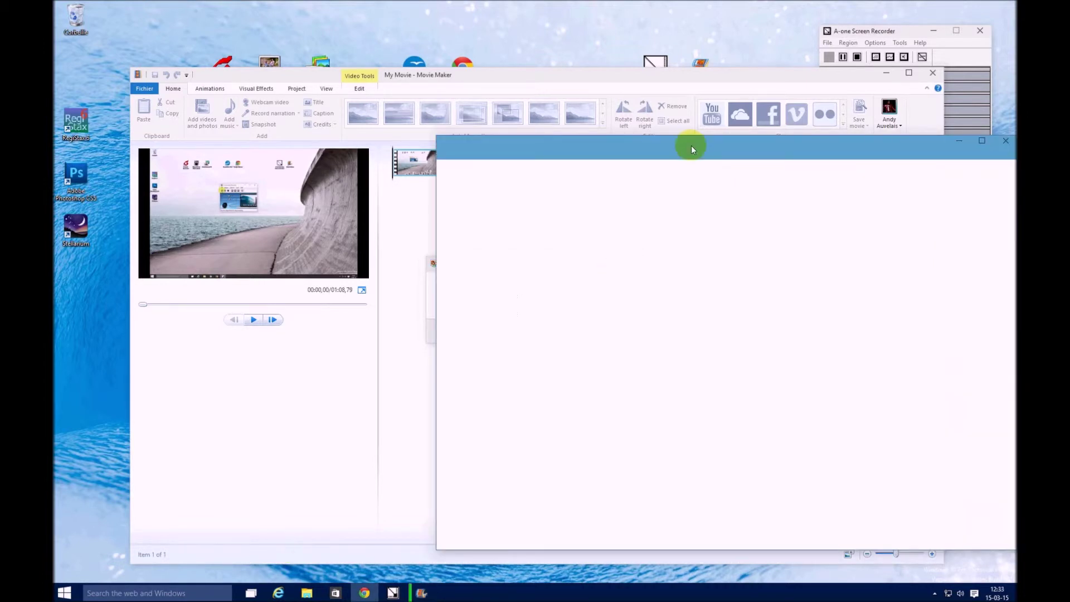
Step: Switch to Chrome, open YouTube's upload page and look at its privacy choices, keeping Publique
left_click_drag(755, 146, 677, 146)
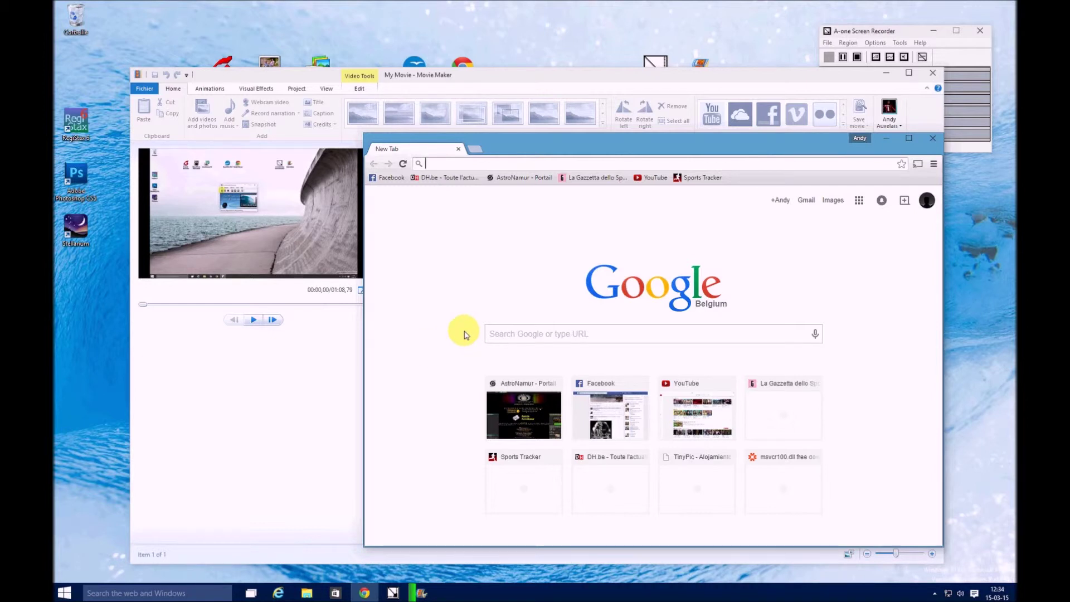
left_click(647, 179)
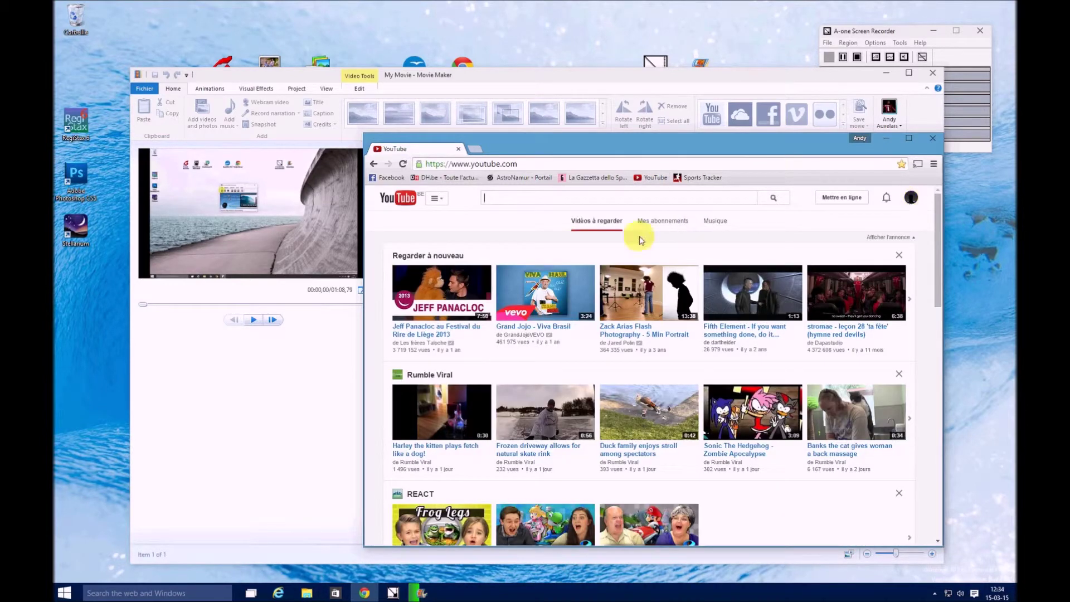
left_click(842, 199)
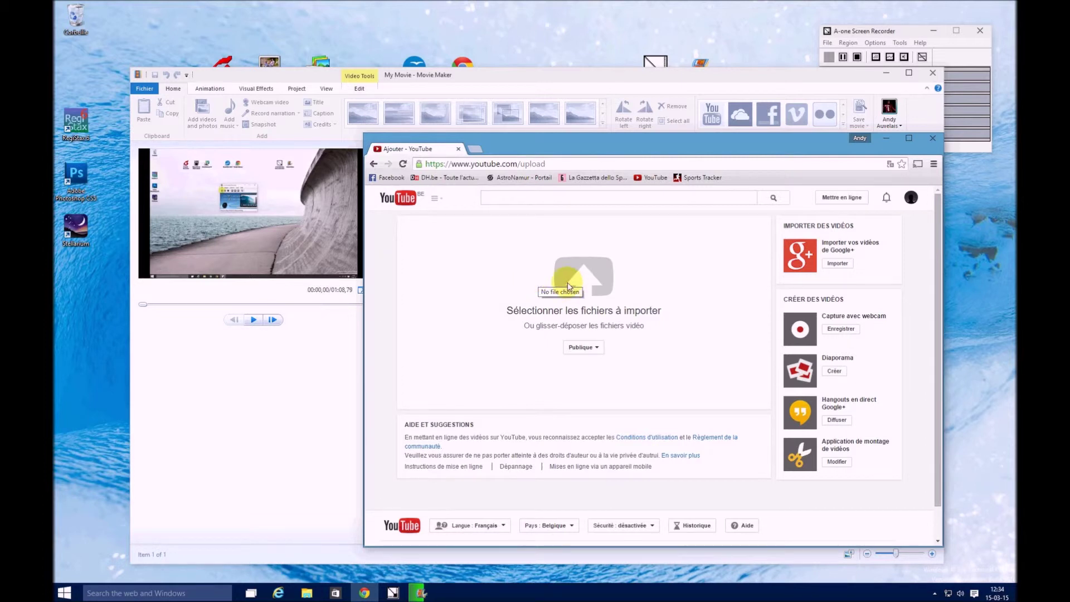
left_click(599, 349)
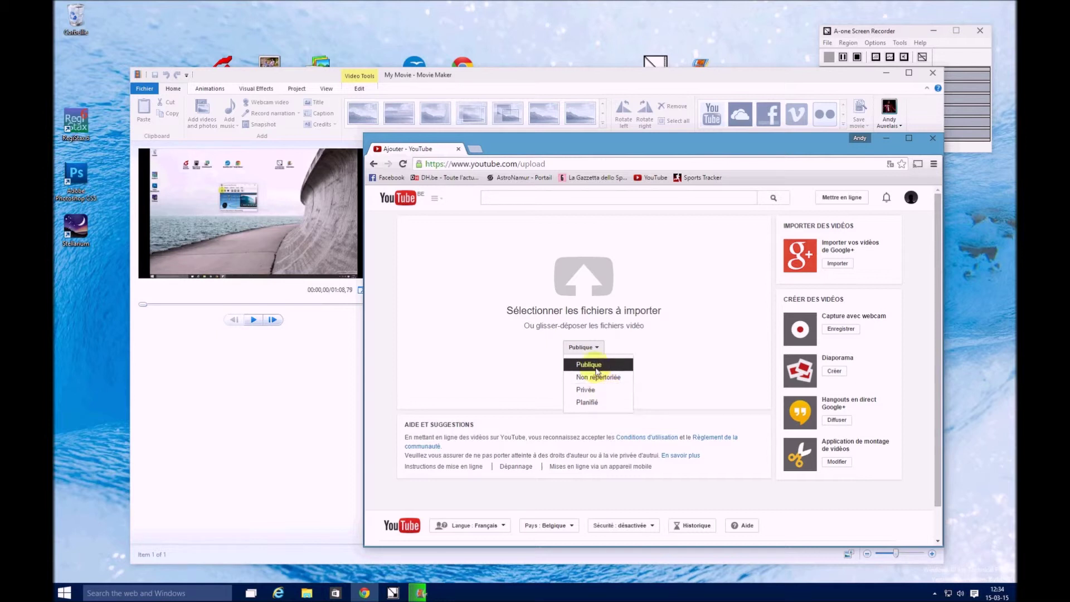
left_click(599, 365)
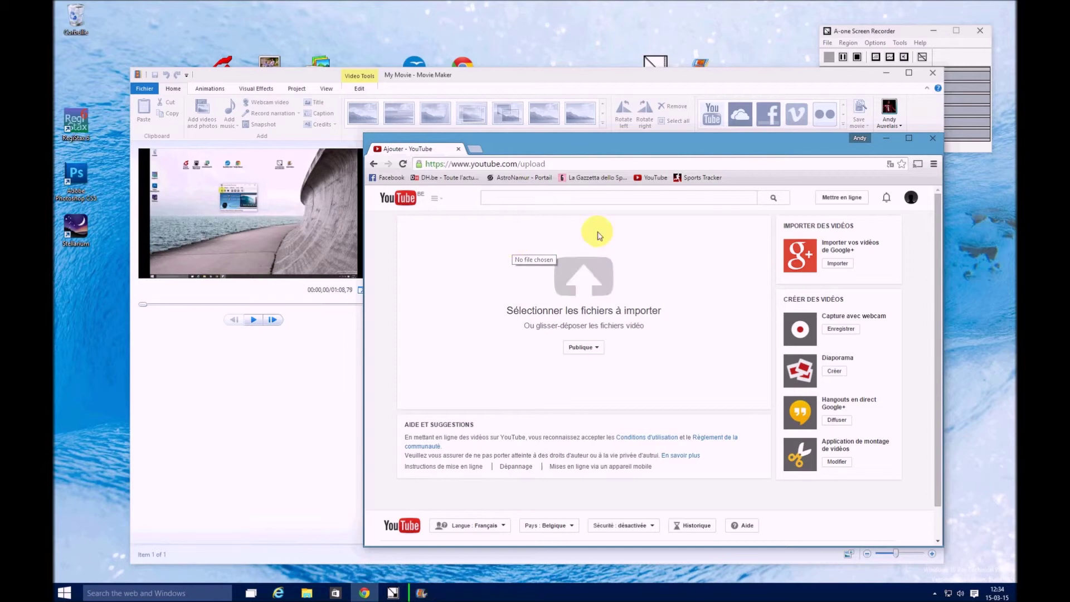
Step: Leave the upload page and open the account's own channel page, Ma chaîne, on YouTube
left_click(438, 199)
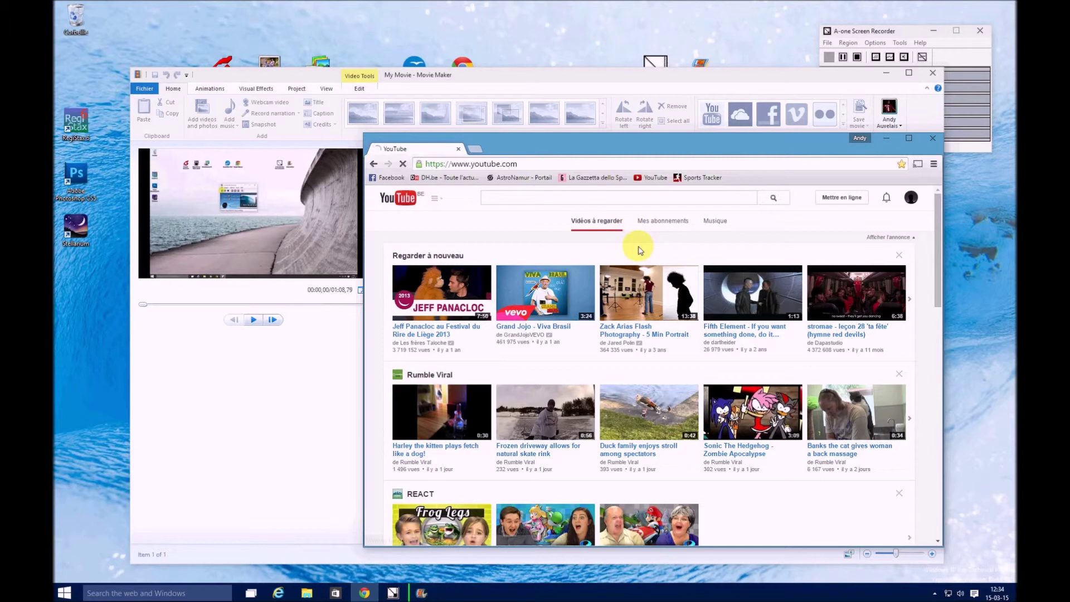
left_click(440, 202)
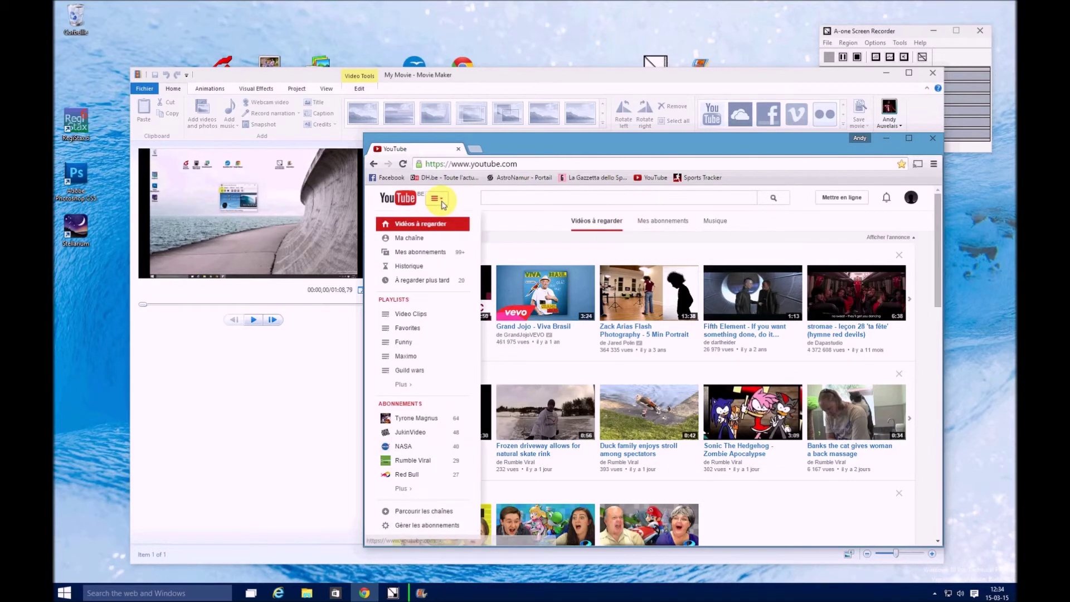
left_click(428, 240)
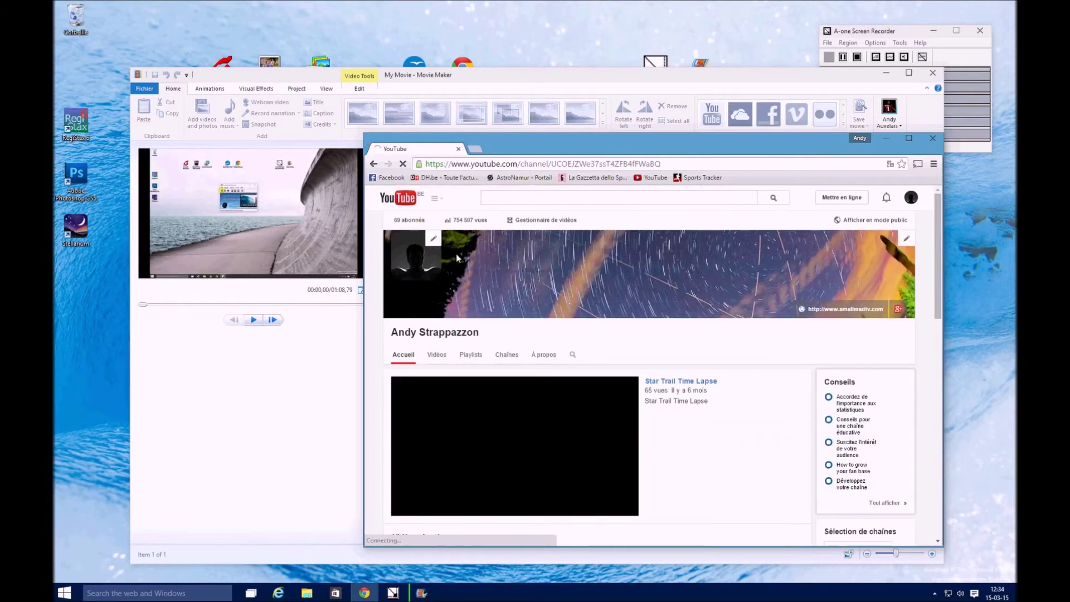
Step: Open the video My Movie from the channel's Vidéos list and display its Partager link for sharing
left_click(435, 356)
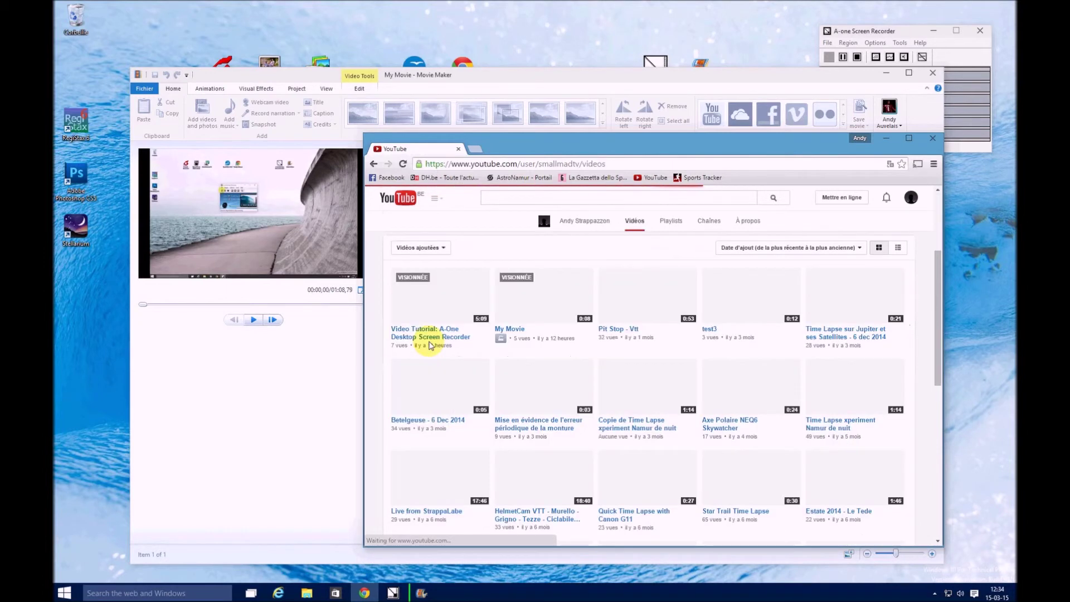
left_click(521, 303)
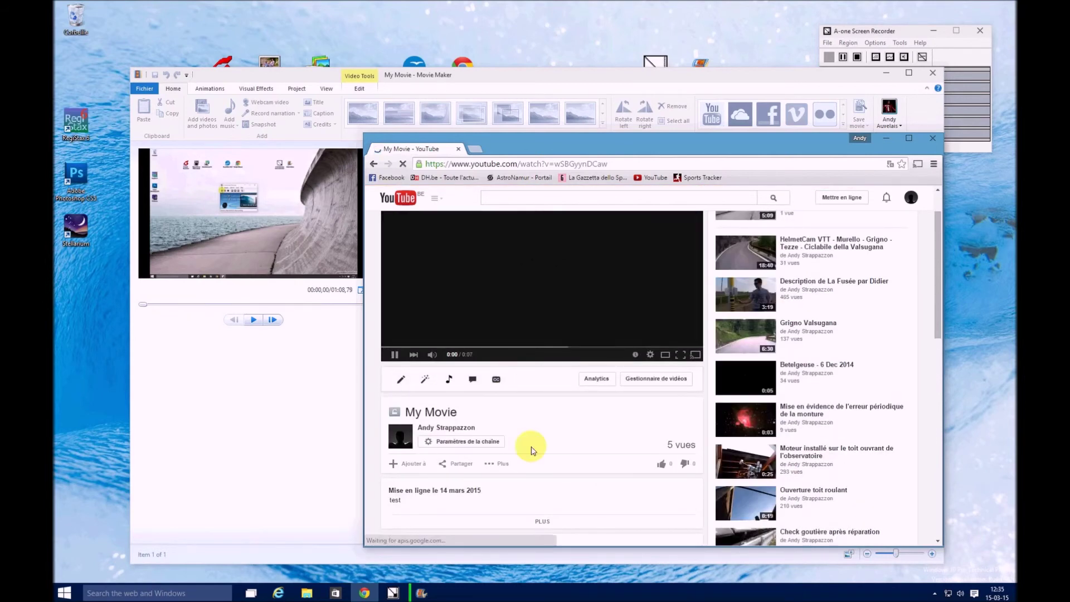
left_click(453, 463)
scroll(538, 485, "down", 1)
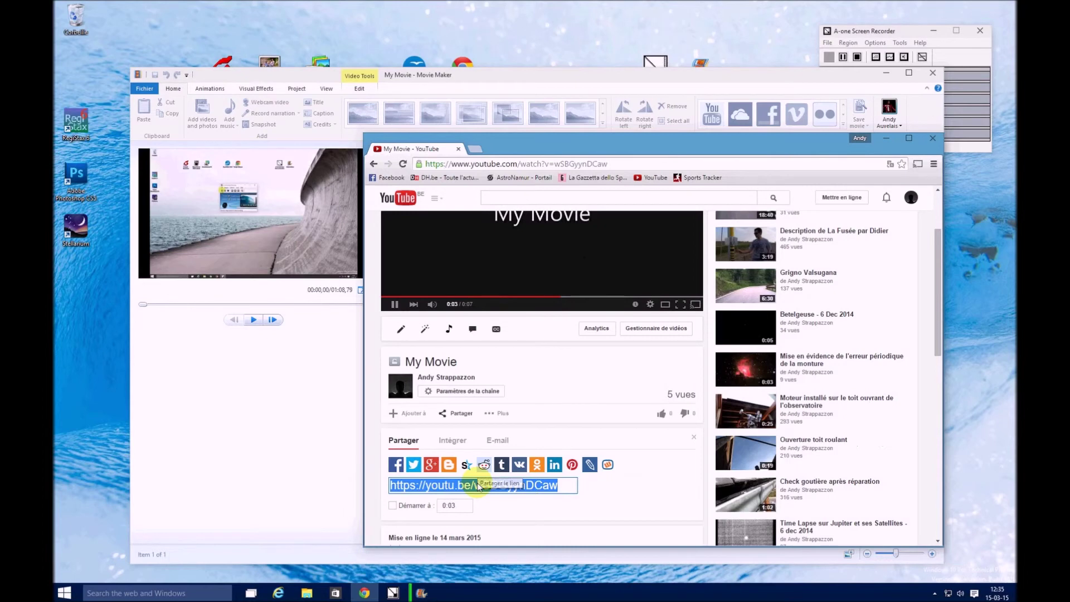
scroll(495, 413, "up", 2)
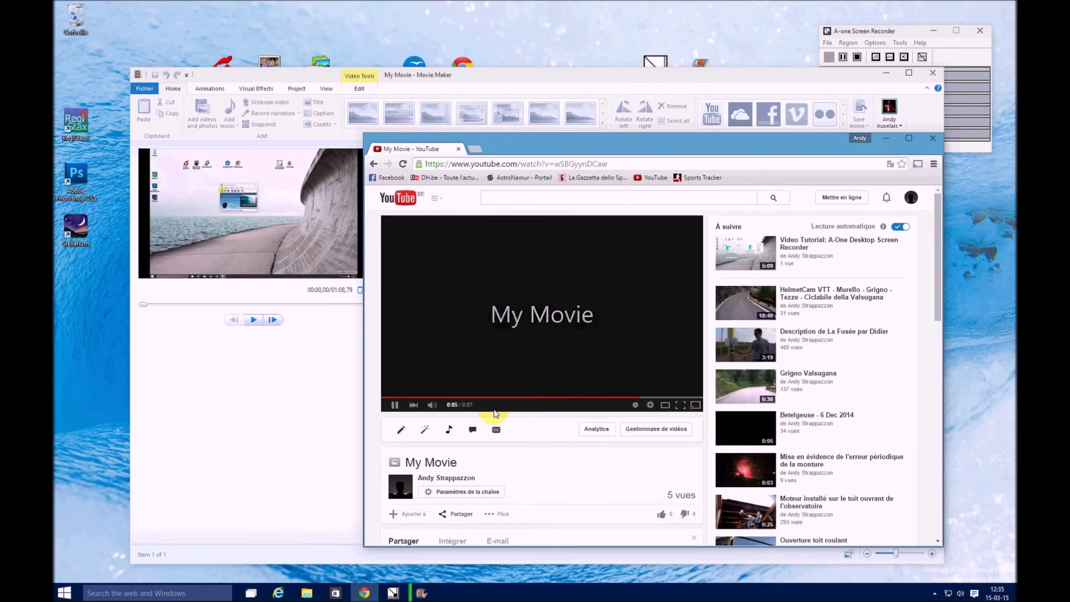
Step: Close the YouTube browser window and switch to A-one Screen Recorder
left_click(927, 139)
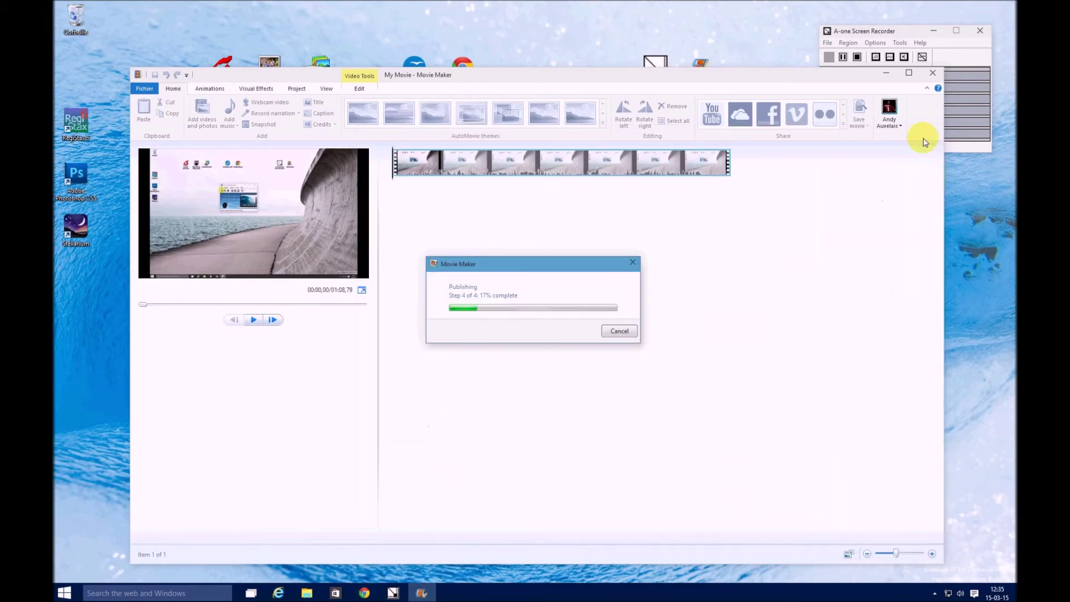
left_click(877, 36)
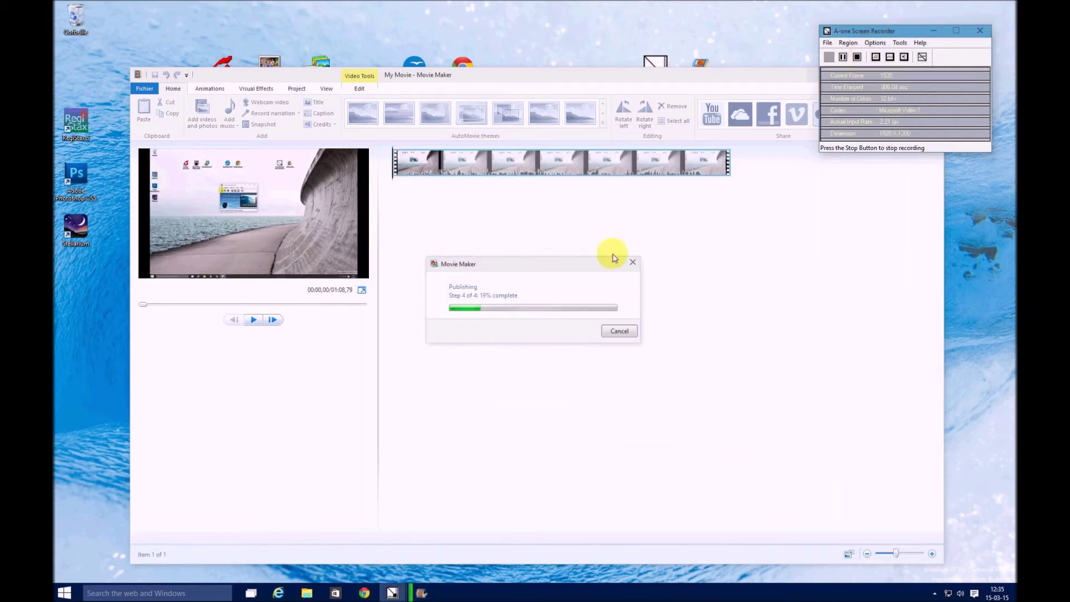